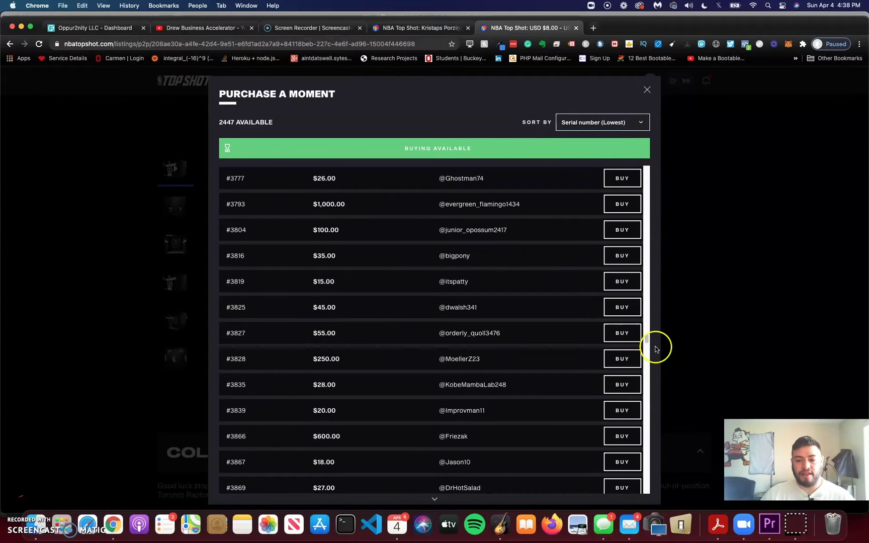
# - Drag the Purchase a Moment list toward low serial numbers, then scroll back up to the Top Shot home page
pyautogui.moveTo(649, 343); pyautogui.dragTo(657, 196)
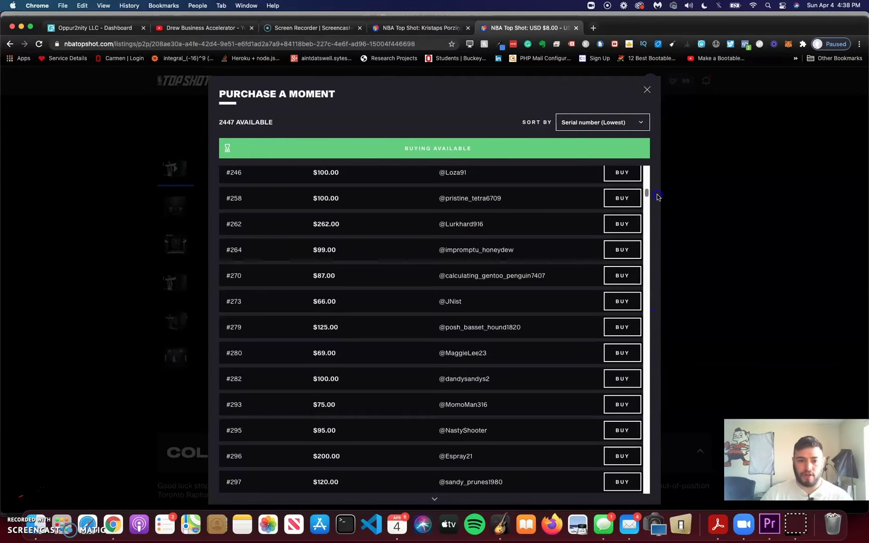
pyautogui.scroll(5, 482, 251)
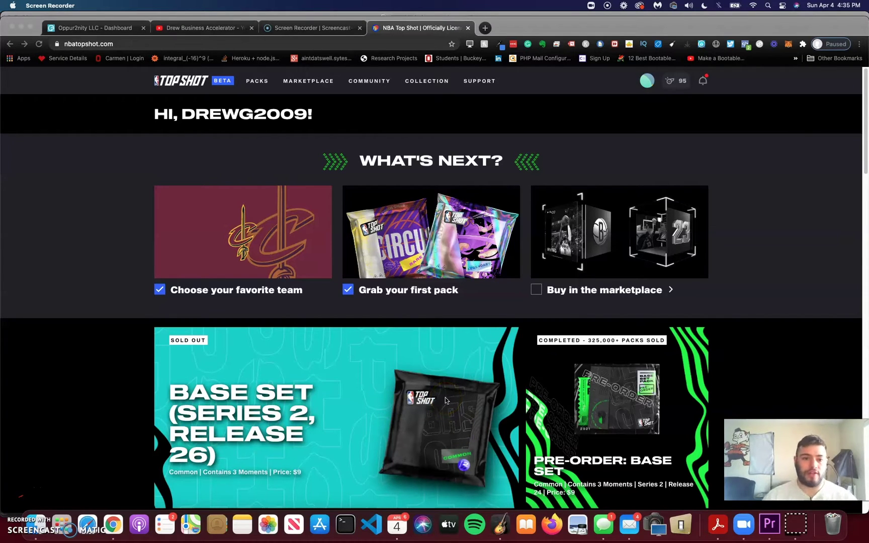
# - From the profile's Moments collection, open the owned Kristaps Porzingis Dunk, Common #8157
pyautogui.click(307, 123)
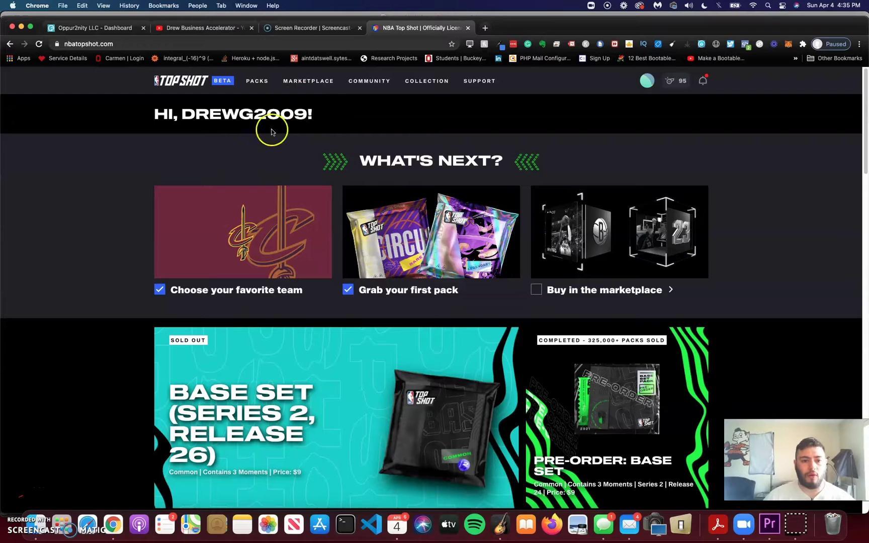
pyautogui.moveTo(375, 84)
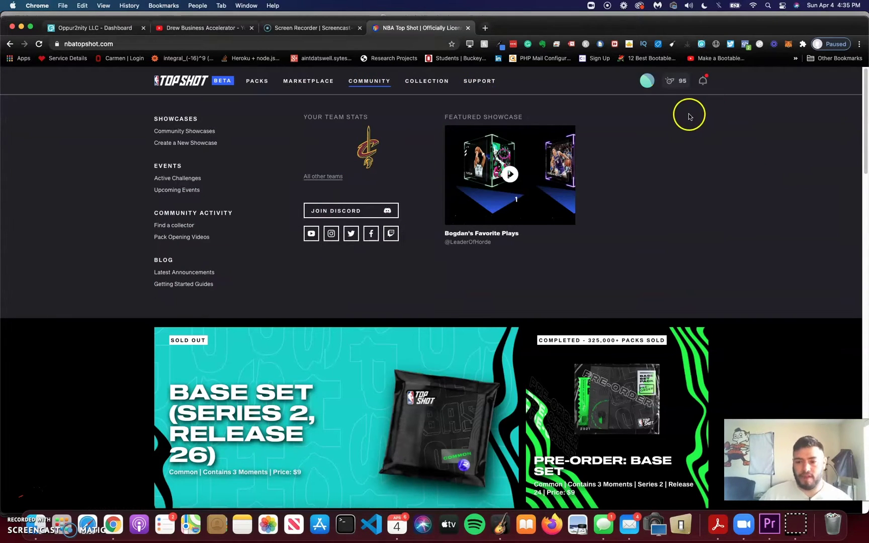
pyautogui.click(649, 81)
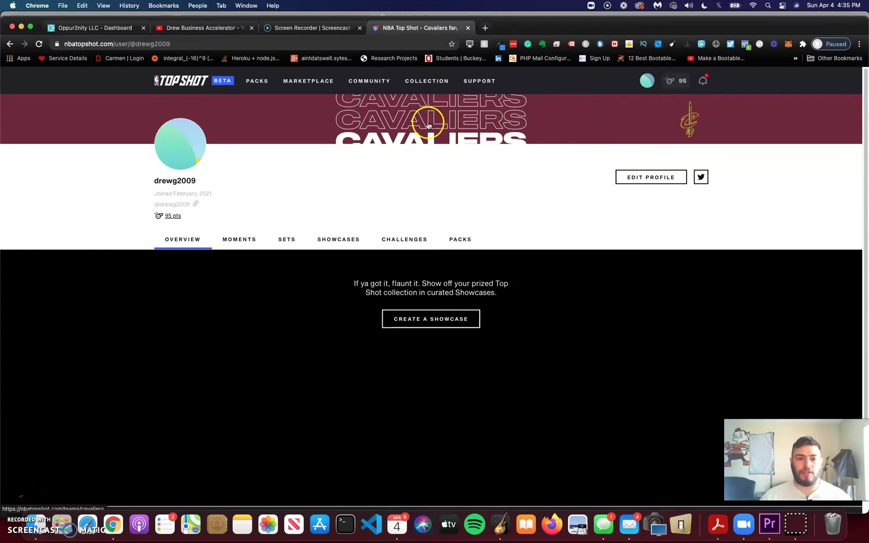
pyautogui.click(249, 240)
pyautogui.scroll(-5, 235, 219)
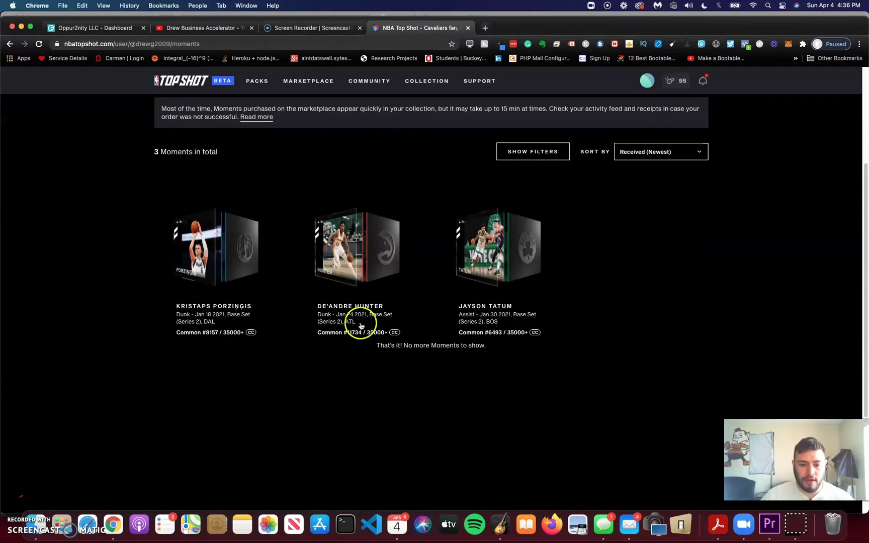
pyautogui.click(263, 280)
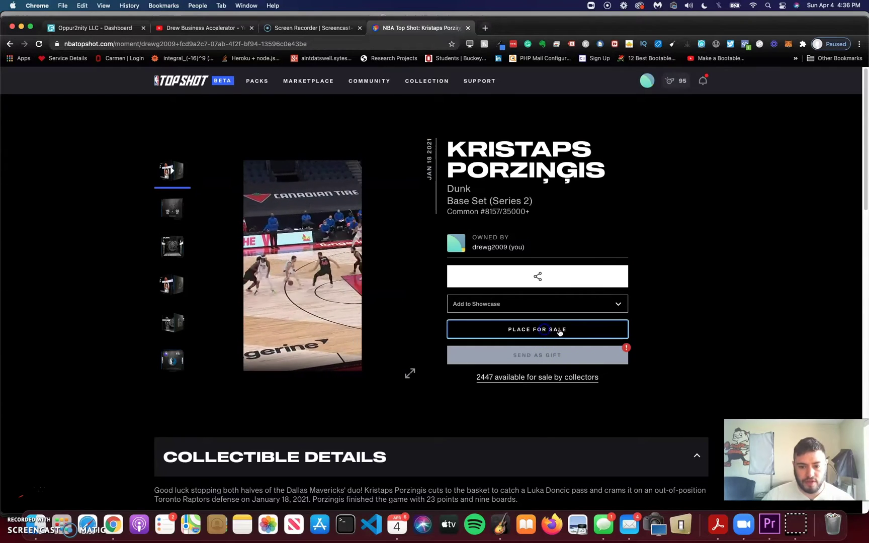
# - Start listing Porzingis Dunk #8157 for sale and focus the USD price field
pyautogui.click(558, 333)
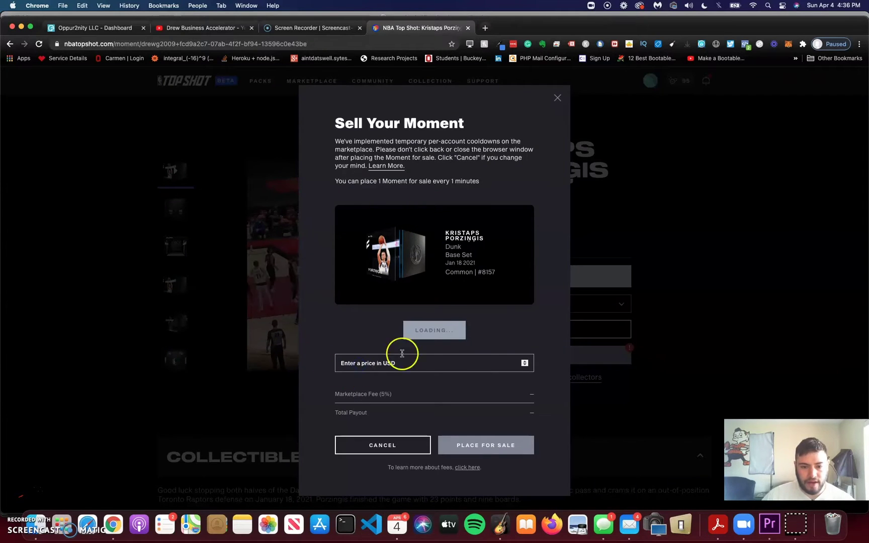
pyautogui.click(524, 362)
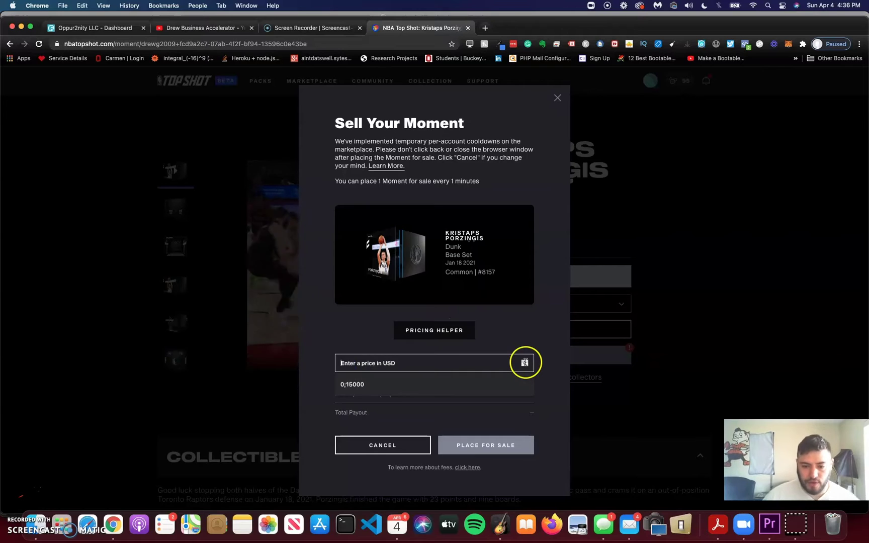
pyautogui.click(455, 390)
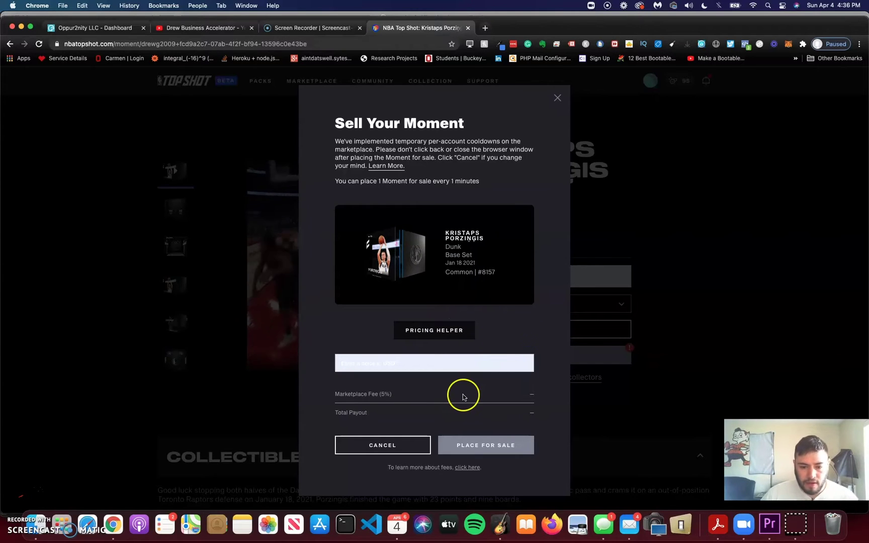
pyautogui.moveTo(379, 397); pyautogui.dragTo(381, 397)
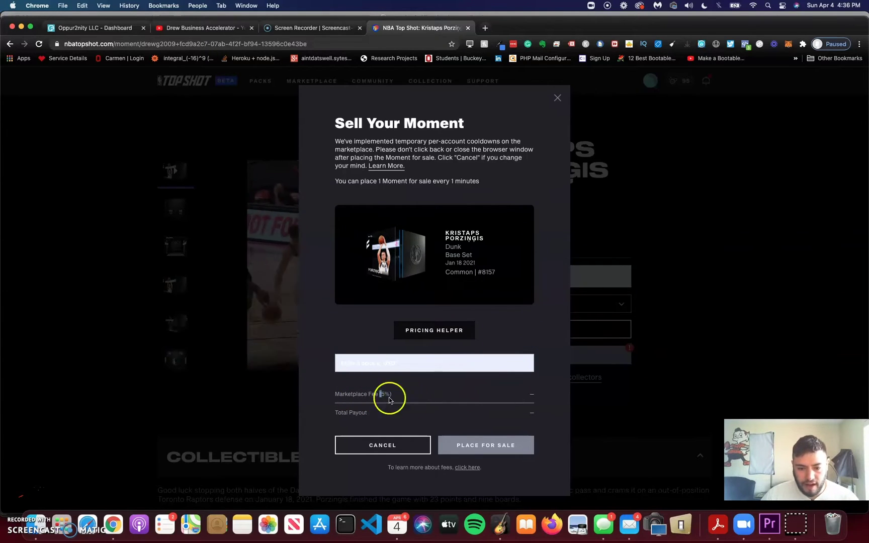
pyautogui.click(392, 404)
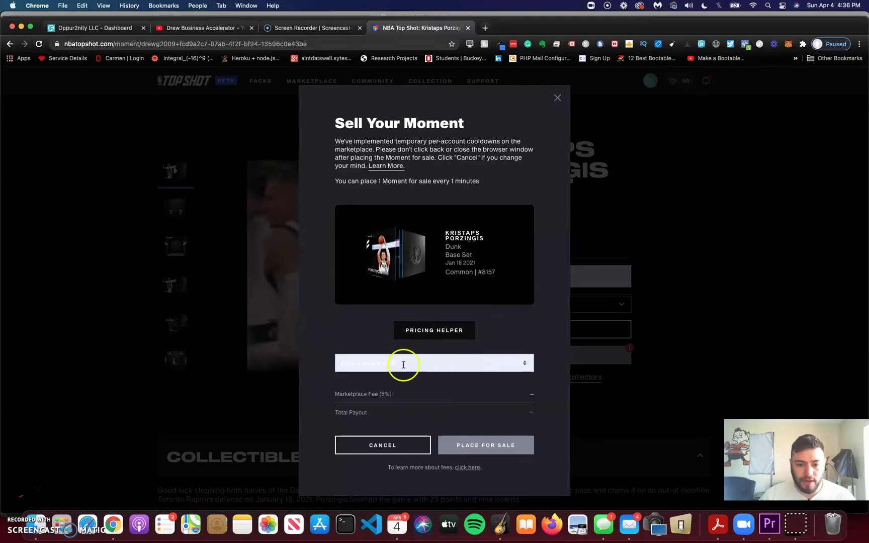
# - Load nbatopshot.com in a new browser tab
pyautogui.click(483, 26)
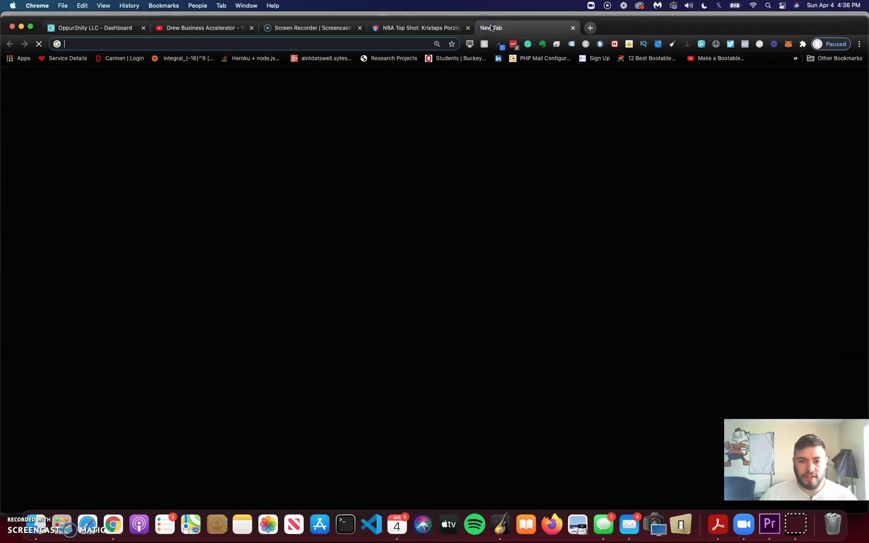
pyautogui.write('nba')
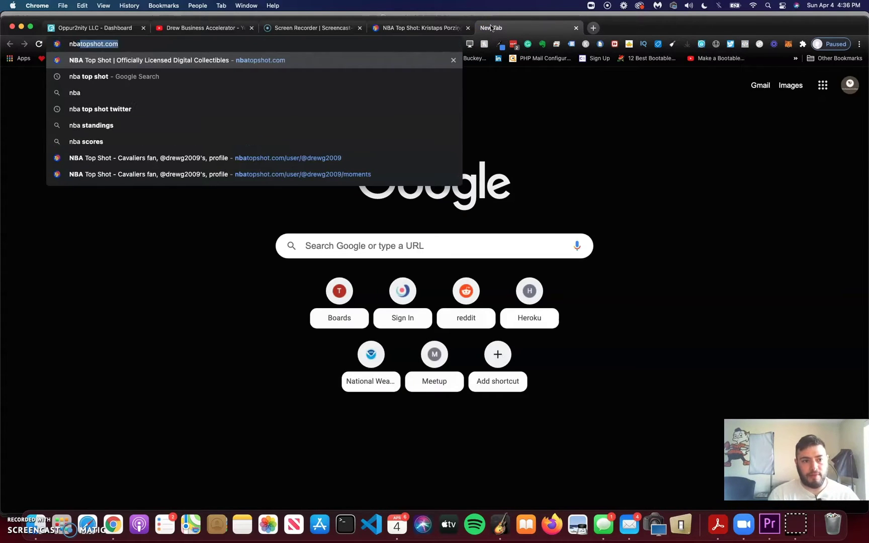
pyautogui.press('Return')
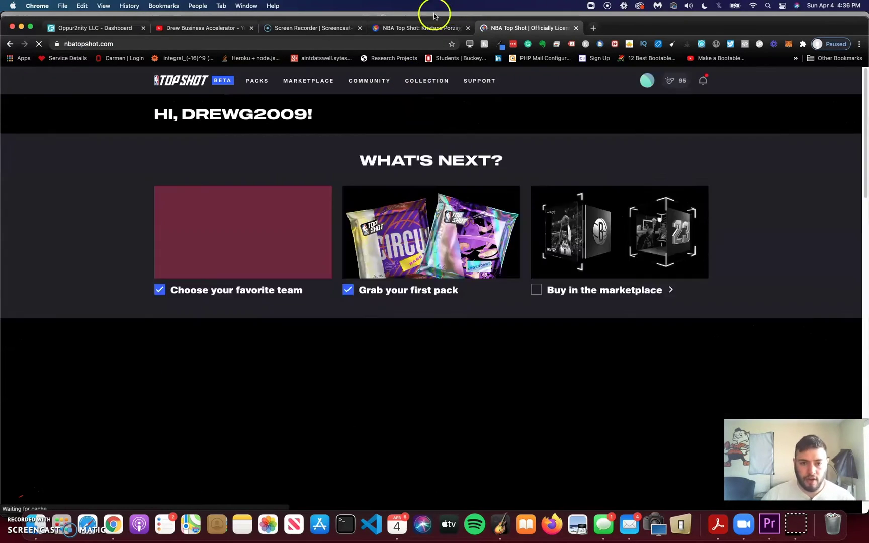
# - Close the Porzingis sell dialog without listing and open the Marketplace in the second tab
pyautogui.click(422, 28)
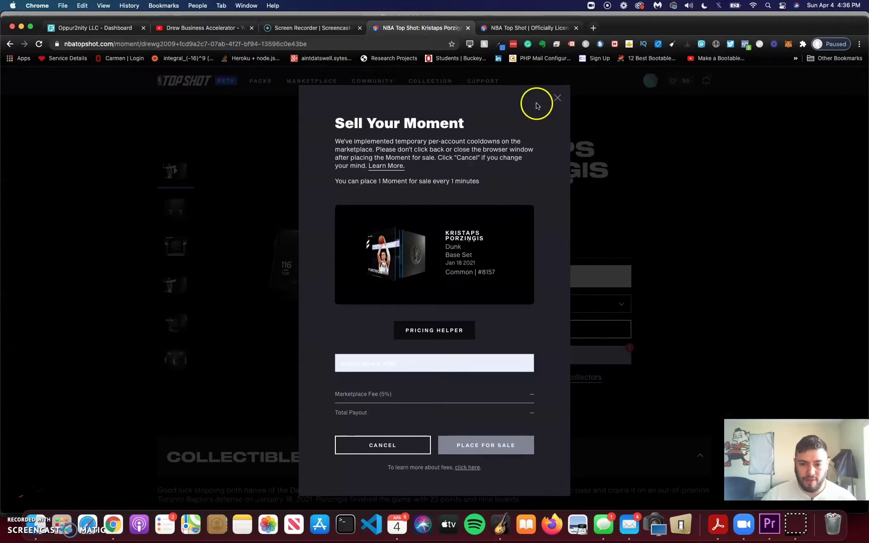
pyautogui.click(557, 99)
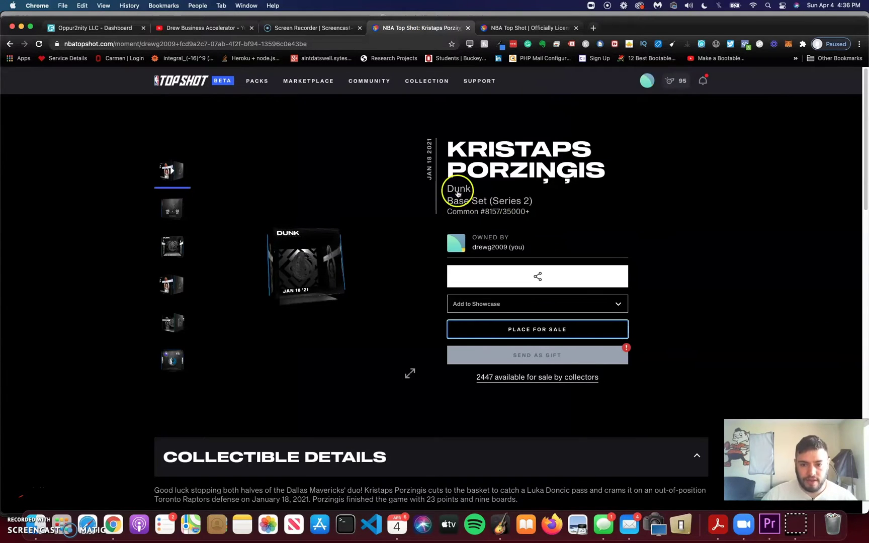
pyautogui.click(493, 213)
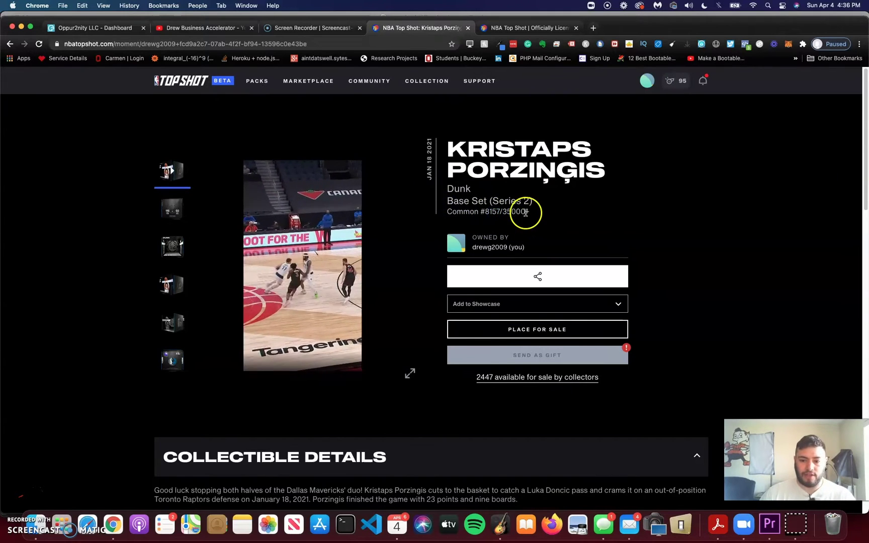
pyautogui.click(508, 28)
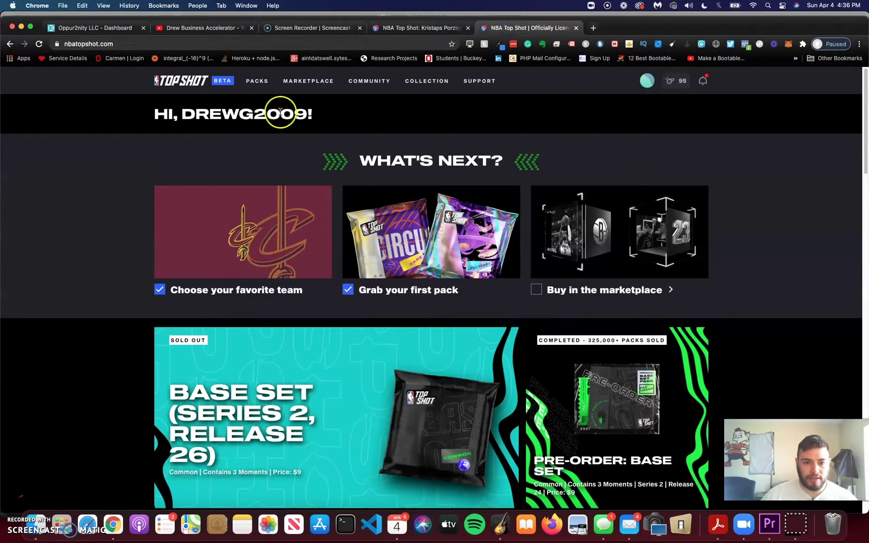
pyautogui.click(309, 81)
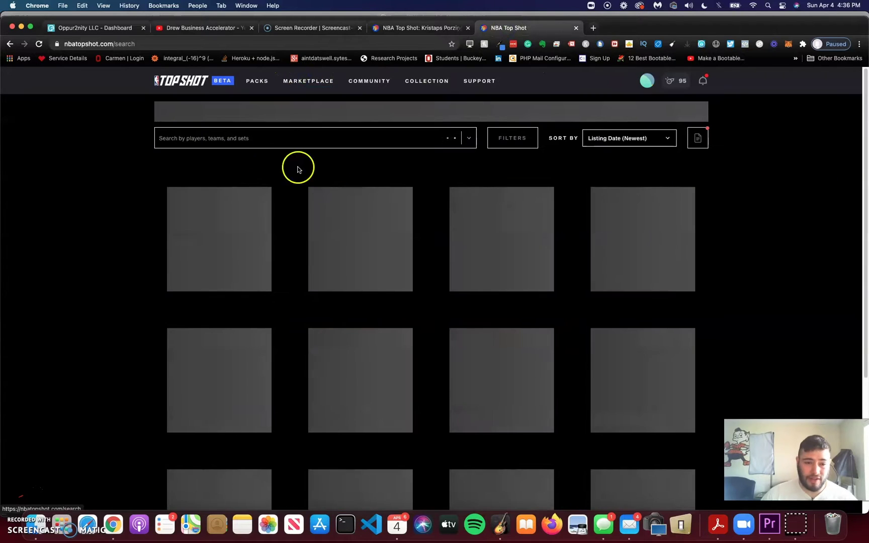
# - Search the marketplace for 'kri', filter to Kristaps Porzingis, and open his Dunk listing
pyautogui.click(232, 144)
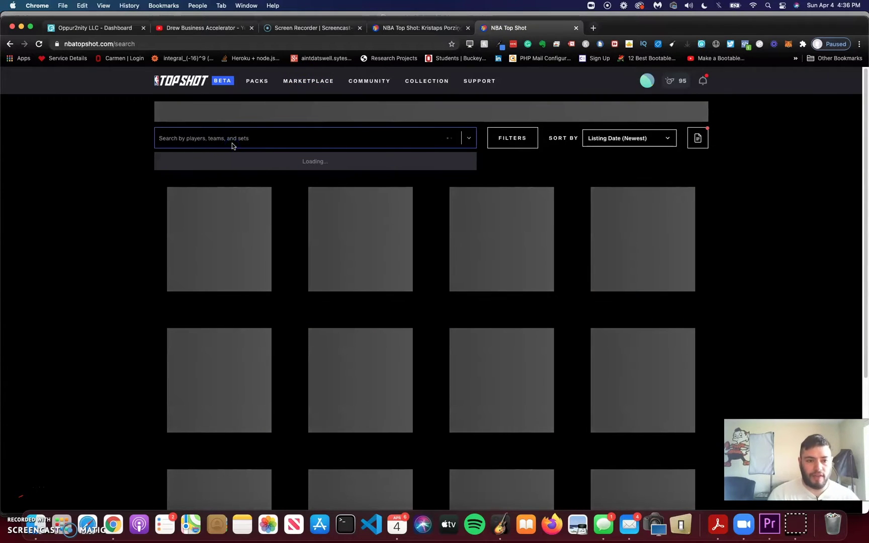
pyautogui.write('kri')
pyautogui.click(170, 164)
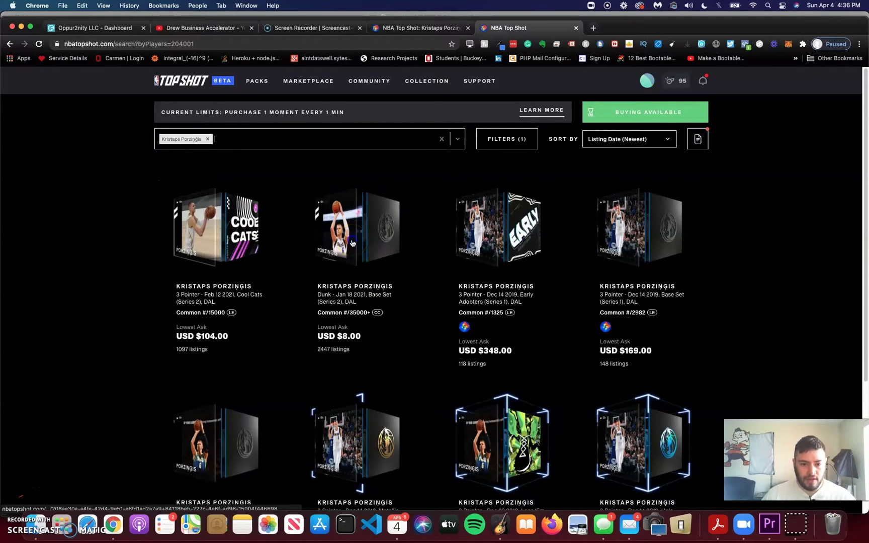
pyautogui.click(393, 330)
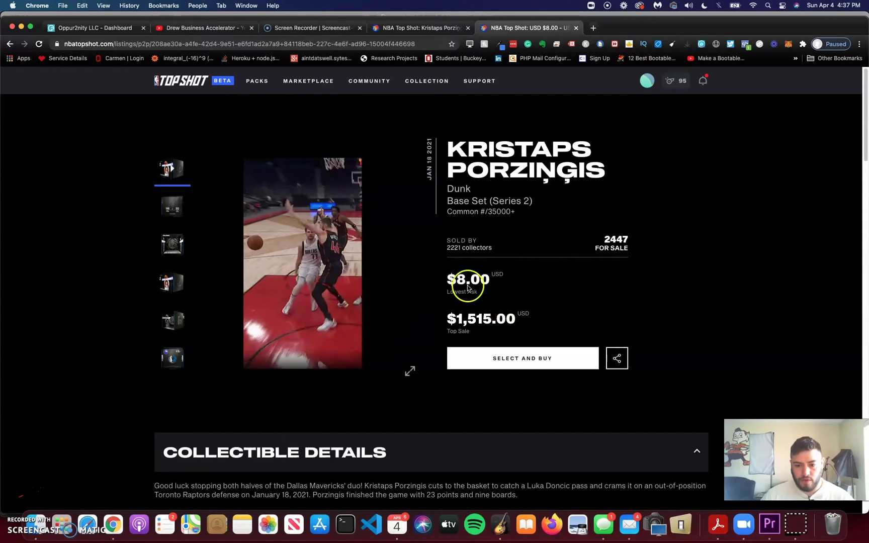
# - Open the Dunk's purchase listings and sort them by Serial number (Lowest)
pyautogui.click(521, 358)
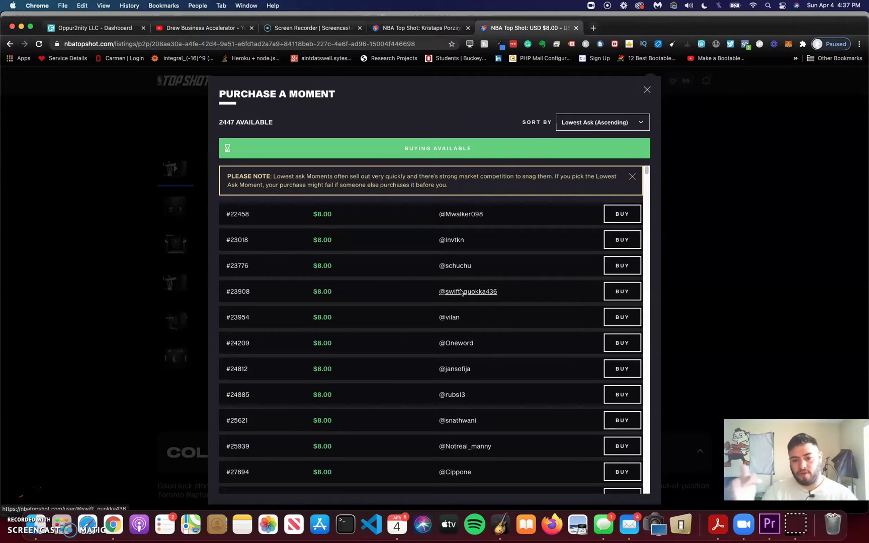
pyautogui.click(622, 127)
pyautogui.click(619, 142)
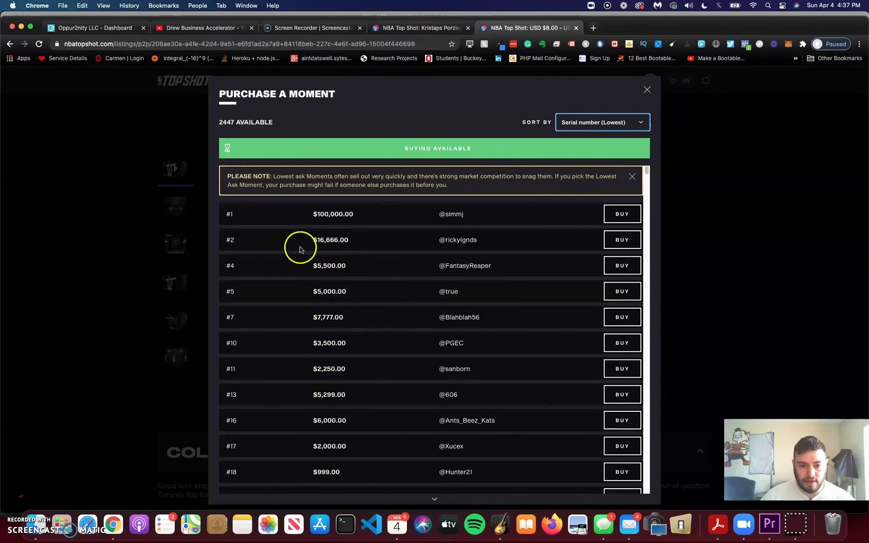
# - Scroll through the listings, comparing them against the owned #8157 moment in the other tab
pyautogui.scroll(-20, 292, 281)
pyautogui.scroll(-20, 296, 286)
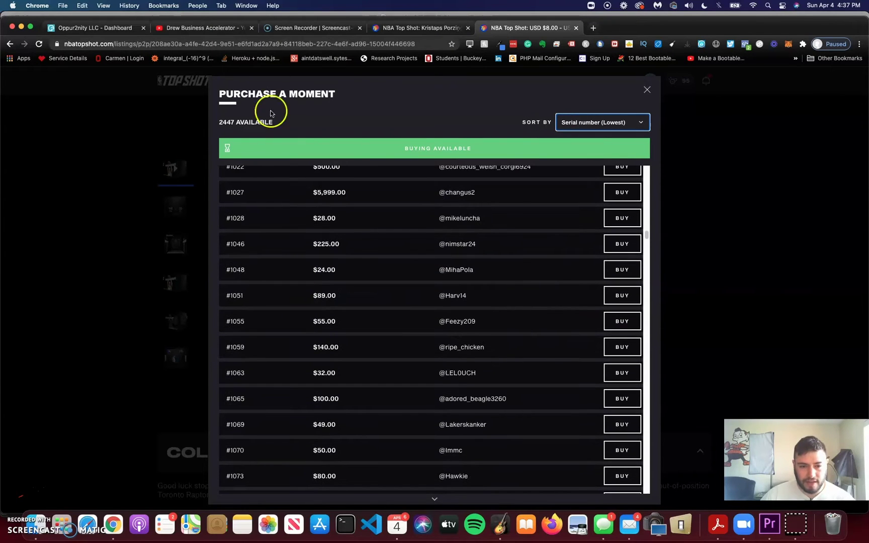
pyautogui.click(452, 30)
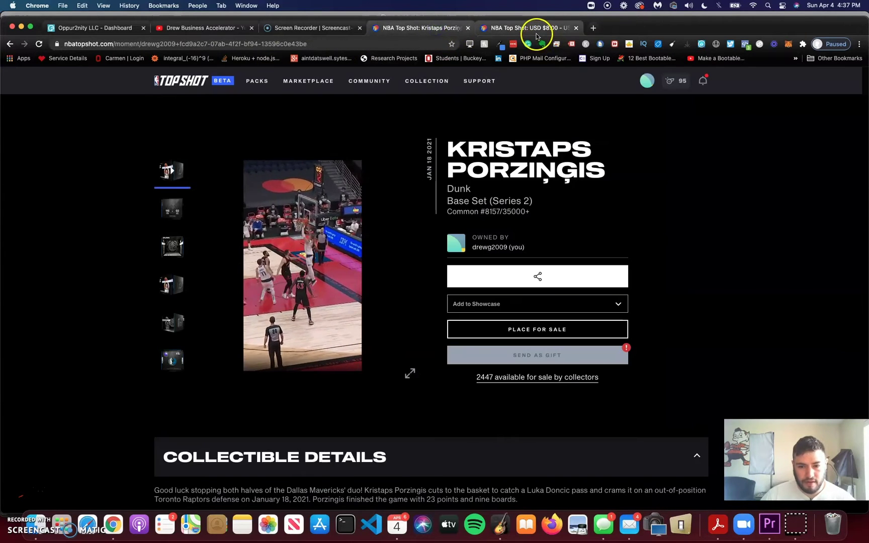
pyautogui.click(532, 26)
pyautogui.scroll(-20, 347, 252)
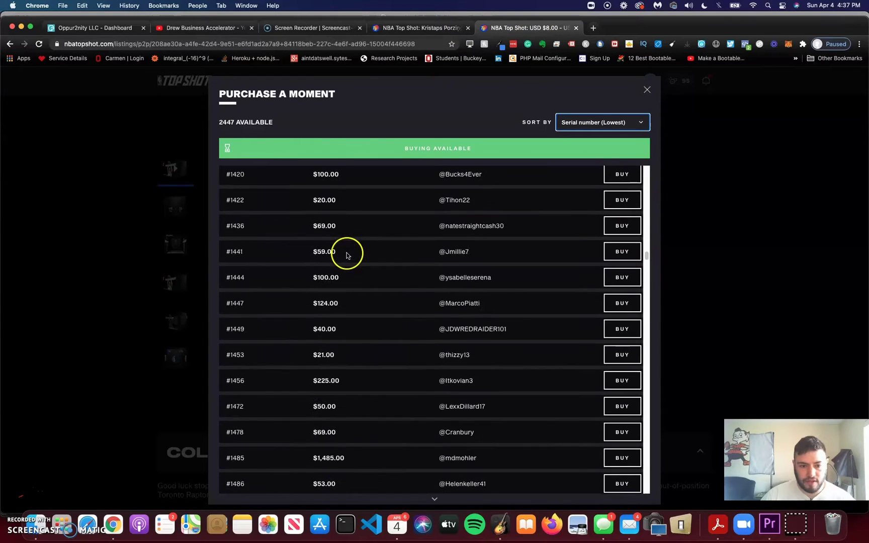
pyautogui.scroll(-20, 345, 254)
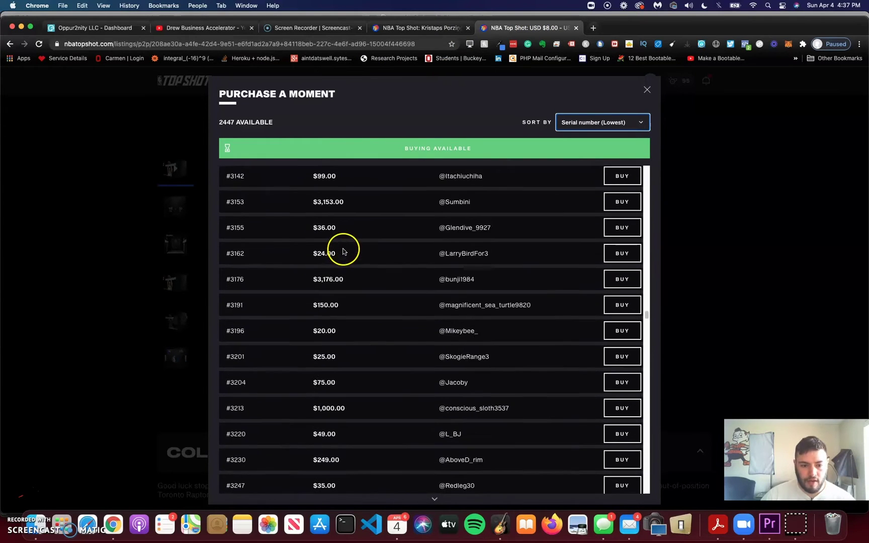
pyautogui.scroll(-20, 344, 251)
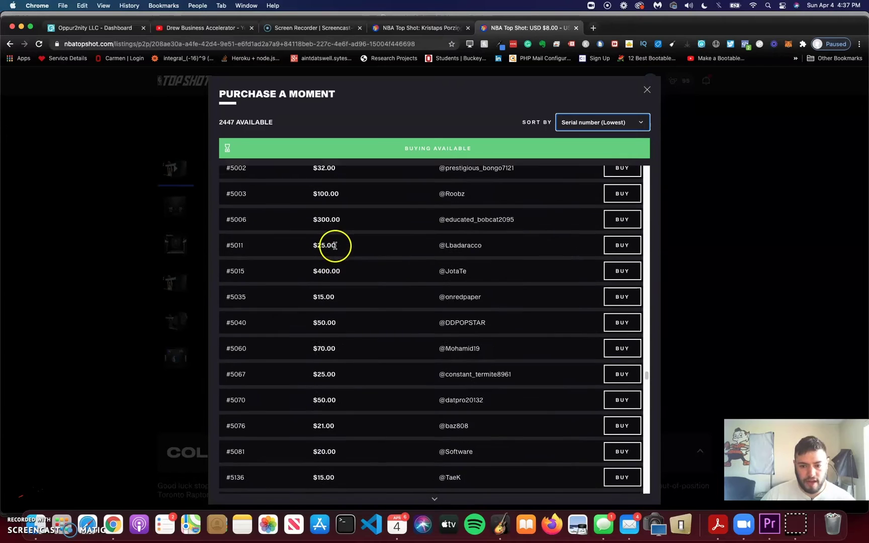
pyautogui.scroll(-20, 338, 243)
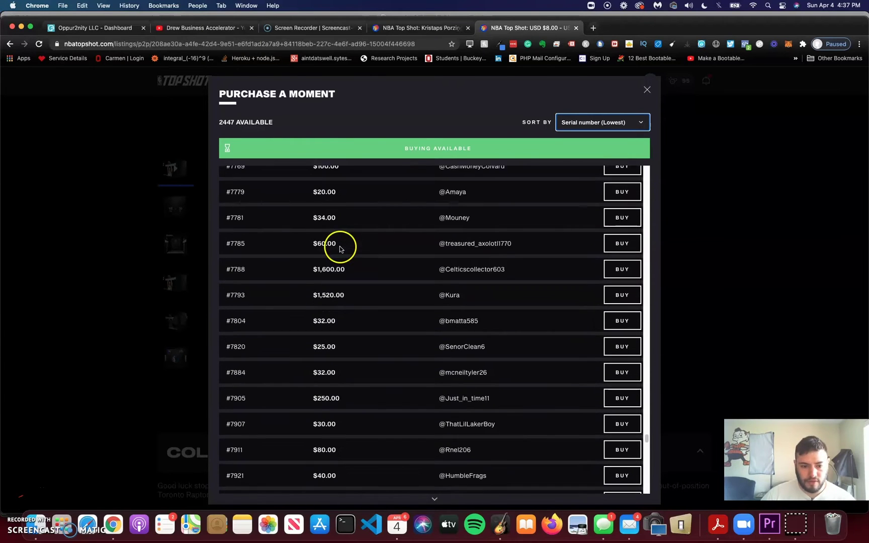
pyautogui.scroll(-8, 339, 250)
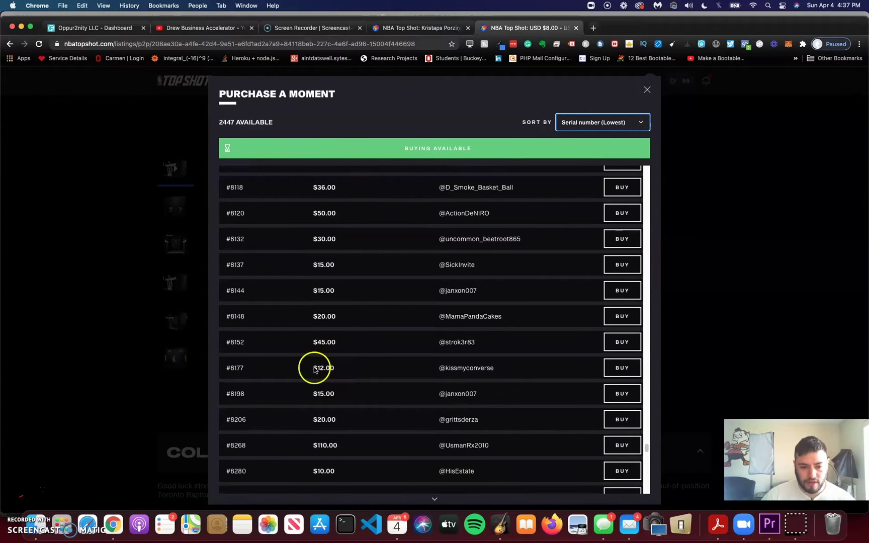
pyautogui.click(421, 28)
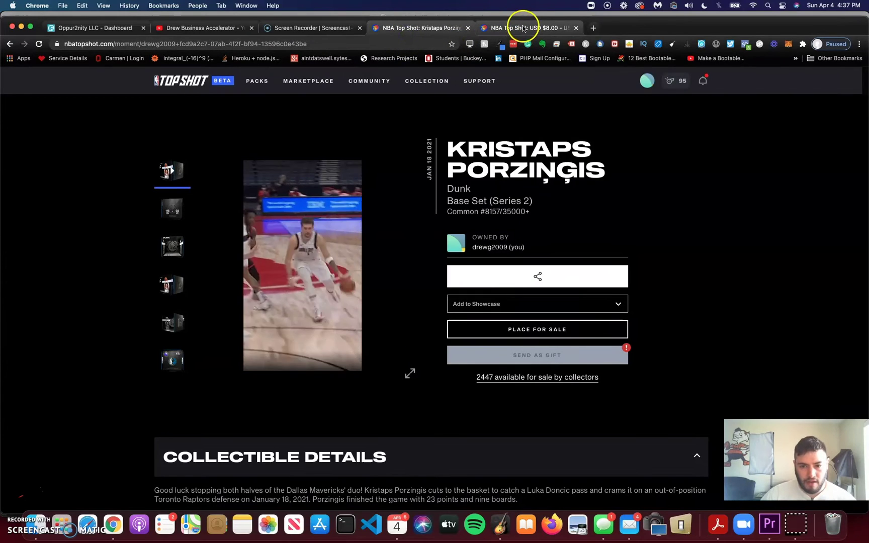
pyautogui.click(523, 28)
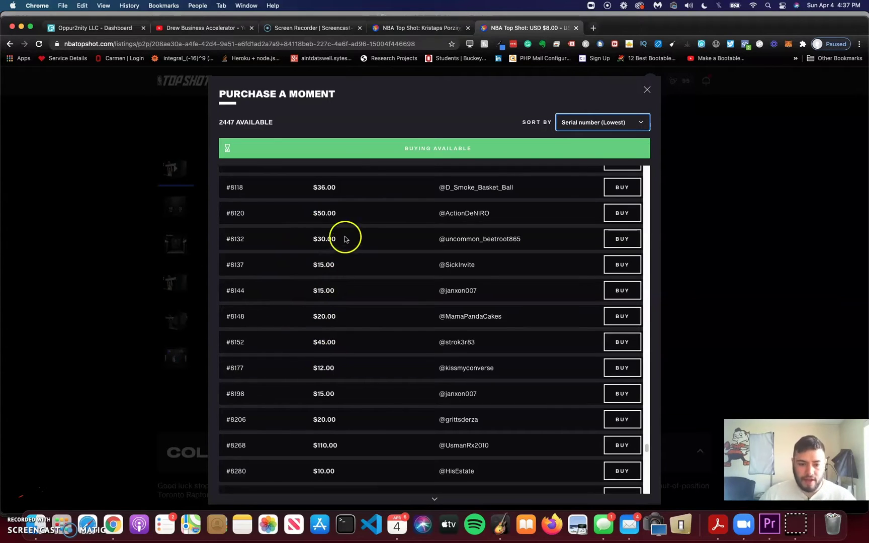
# - Scroll back to the top of the list, where serial #1 asks $100,000.00
pyautogui.scroll(10, 338, 336)
pyautogui.scroll(8, 338, 336)
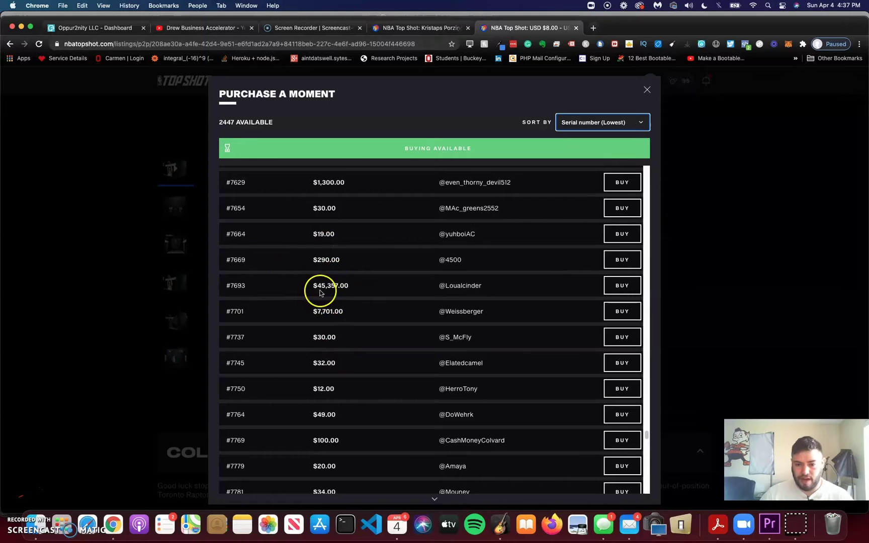
pyautogui.scroll(20, 331, 295)
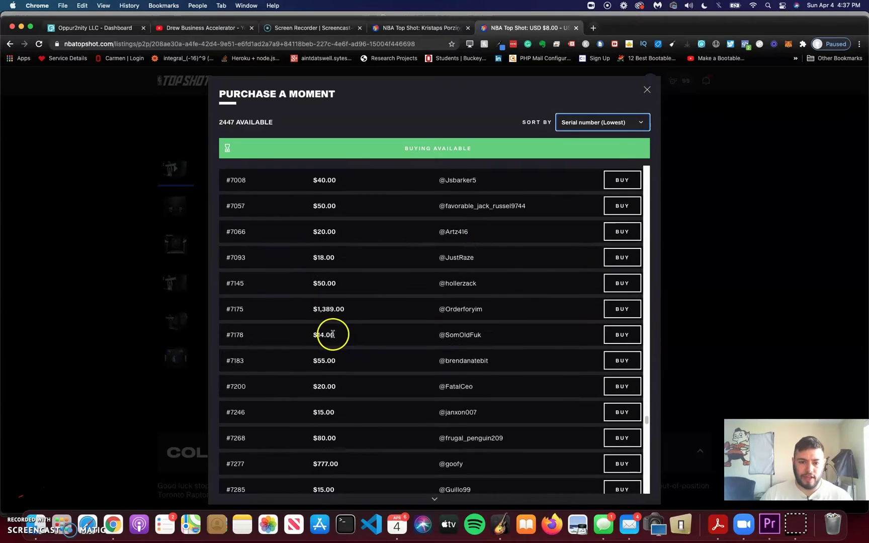
pyautogui.scroll(20, 328, 336)
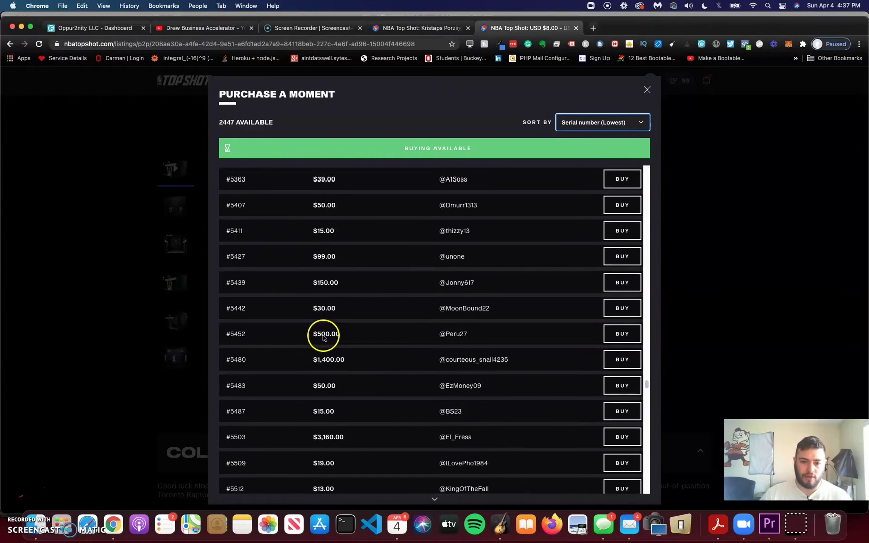
pyautogui.scroll(-10, 325, 336)
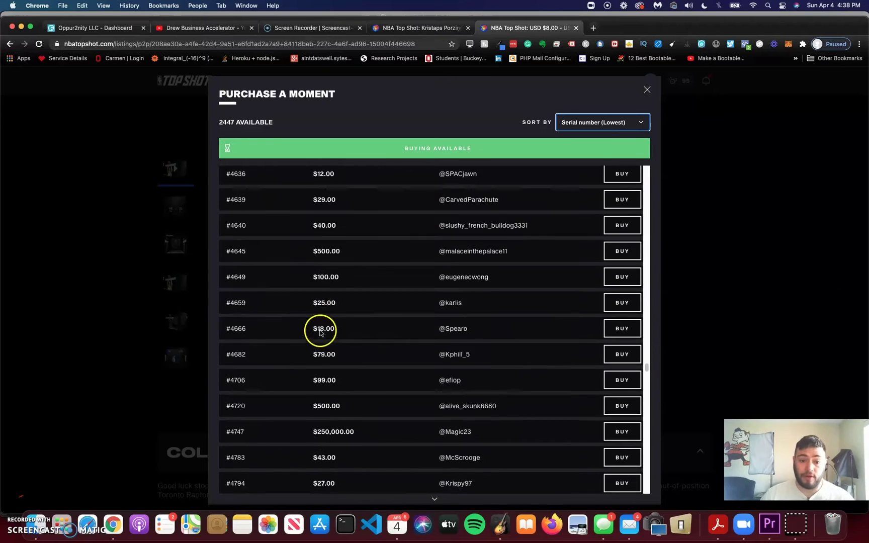
pyautogui.moveTo(308, 323); pyautogui.dragTo(365, 321)
pyautogui.click(356, 324)
pyautogui.scroll(15, 313, 336)
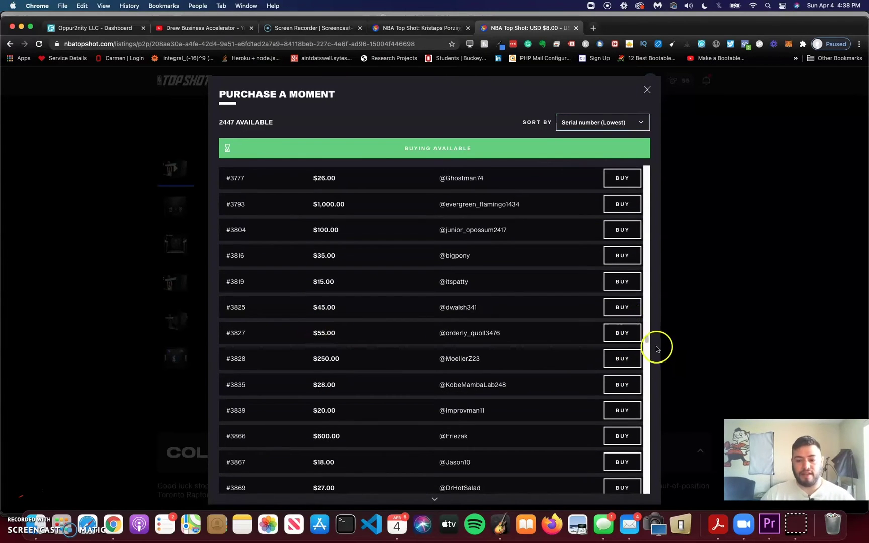
pyautogui.moveTo(647, 341); pyautogui.dragTo(657, 197)
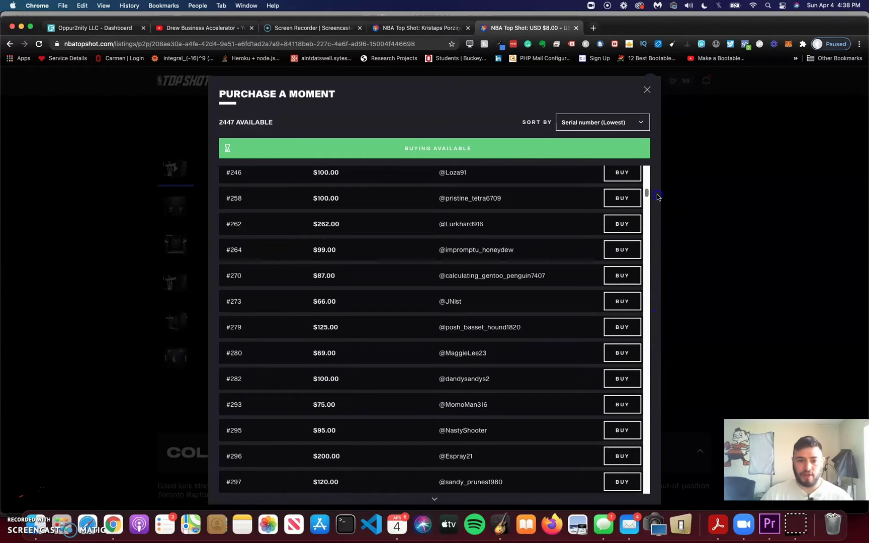
pyautogui.scroll(15, 452, 235)
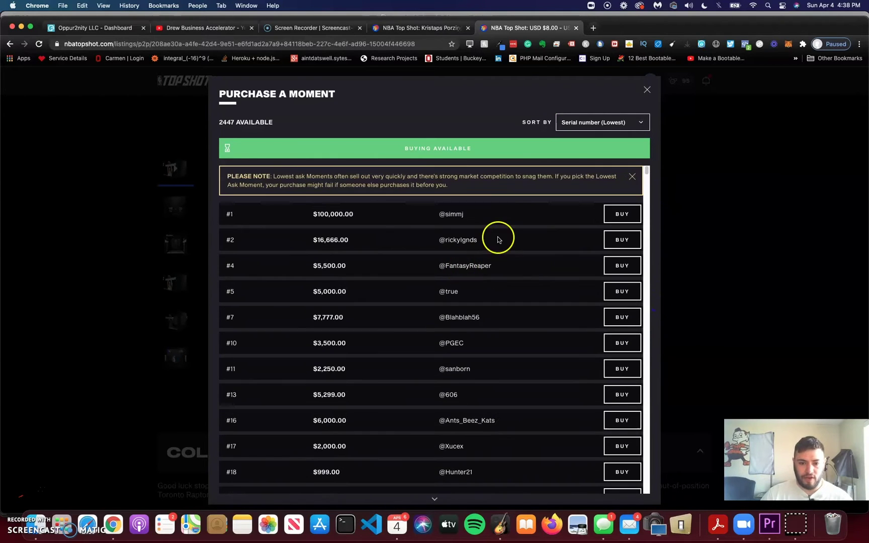
# - Re-sort the listings by highest serial, then by Lowest Ask (Ascending)
pyautogui.click(610, 126)
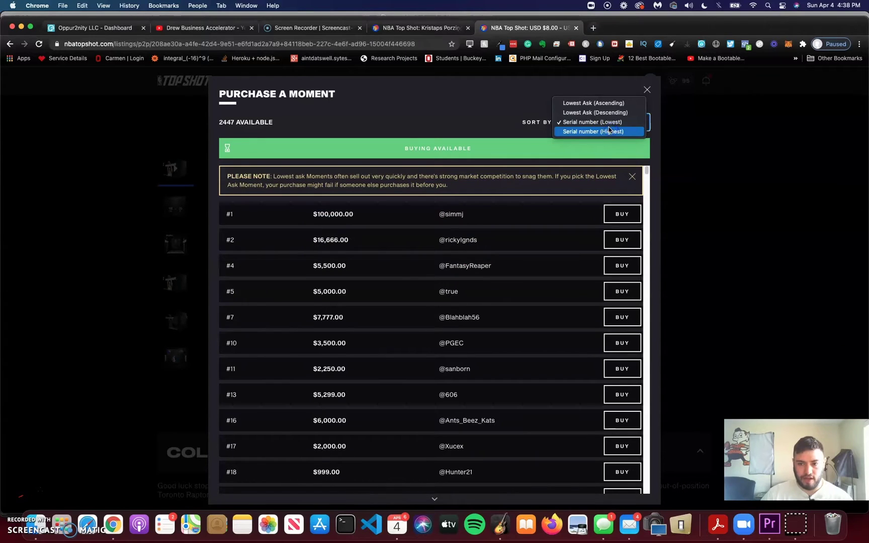
pyautogui.click(395, 198)
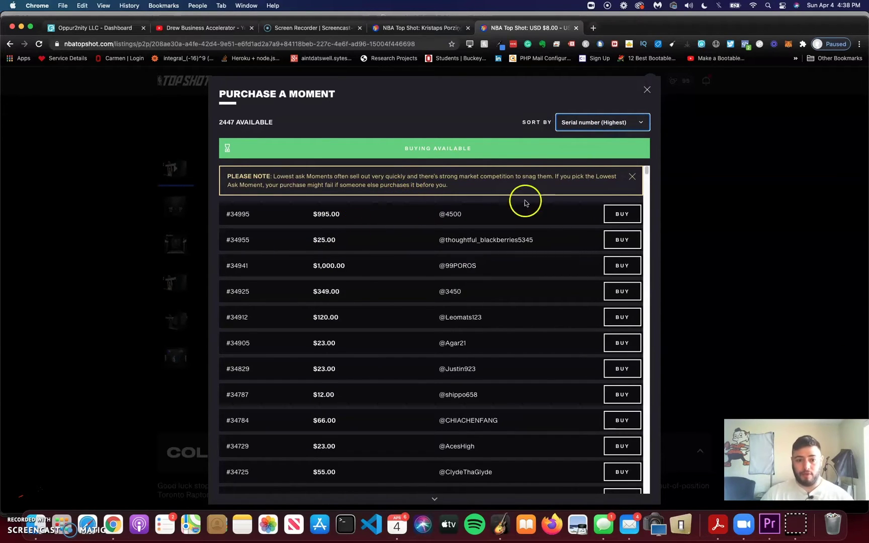
pyautogui.click(569, 124)
pyautogui.click(576, 92)
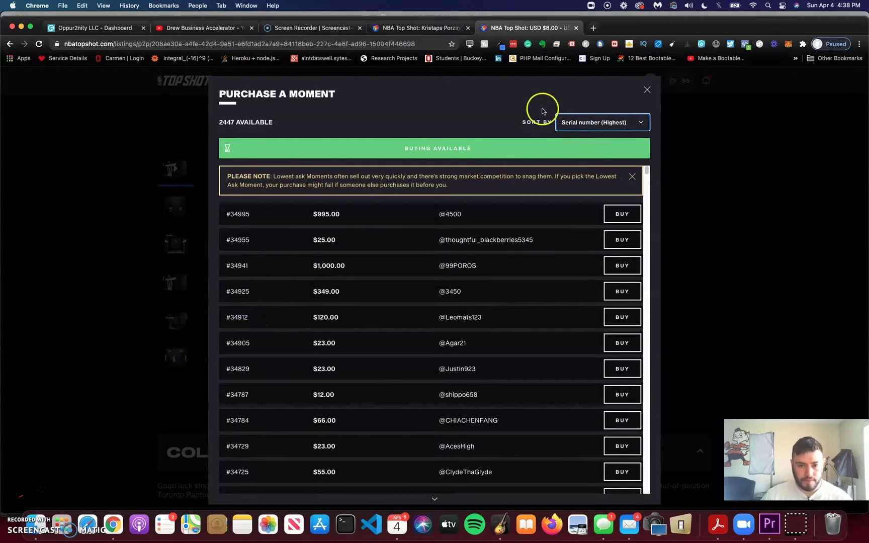
pyautogui.click(579, 122)
pyautogui.click(578, 101)
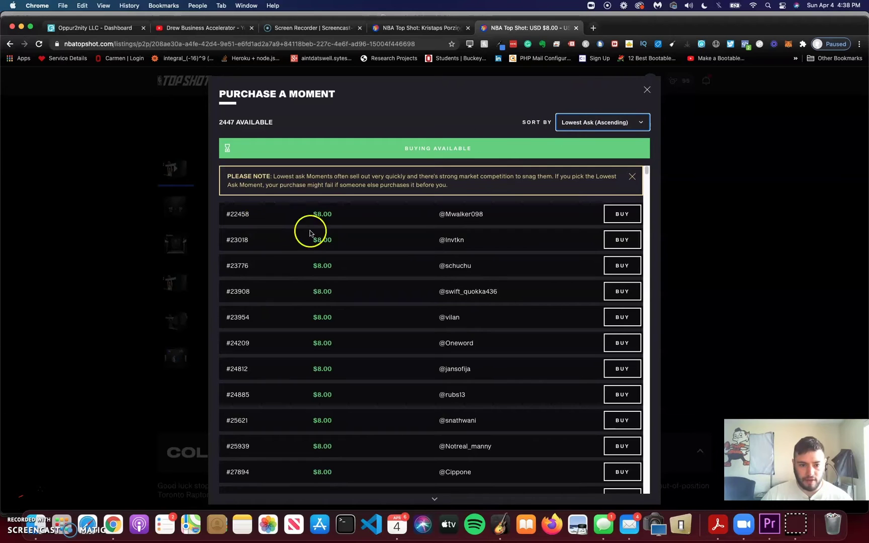
# - Scroll through the $8.00, $9.00 and $10.00 listings, starting from $8.00 moments like #22458
pyautogui.scroll(-1, 300, 236)
pyautogui.scroll(-3, 261, 332)
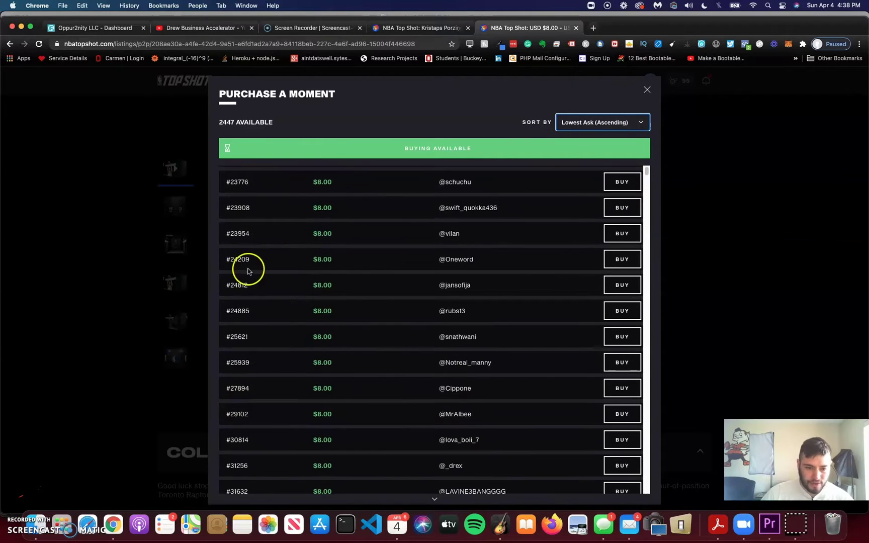
pyautogui.scroll(-3, 307, 242)
pyautogui.scroll(-5, 288, 333)
pyautogui.scroll(-8, 285, 333)
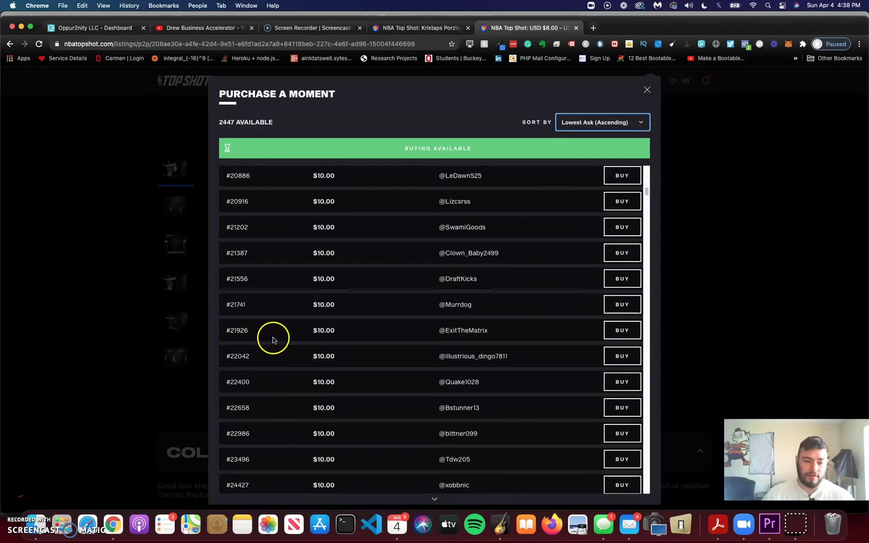
pyautogui.scroll(15, 310, 310)
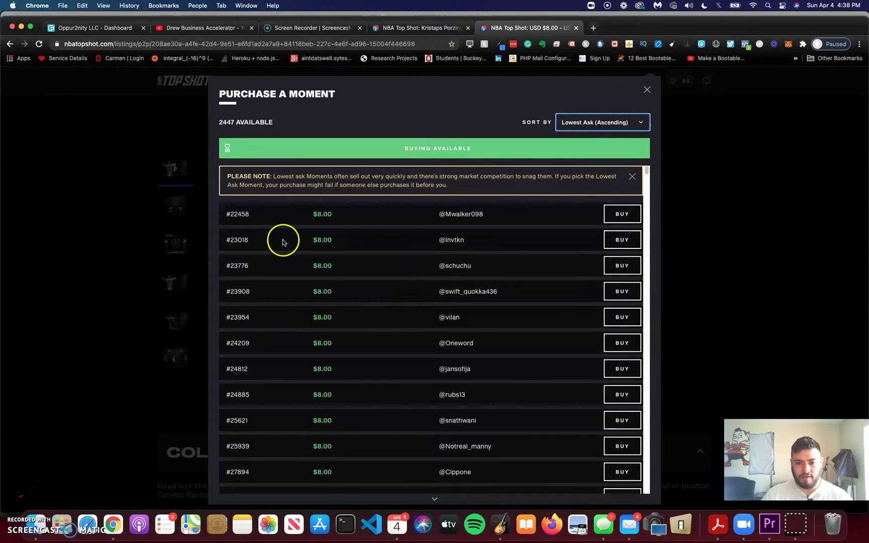
pyautogui.scroll(-10, 274, 324)
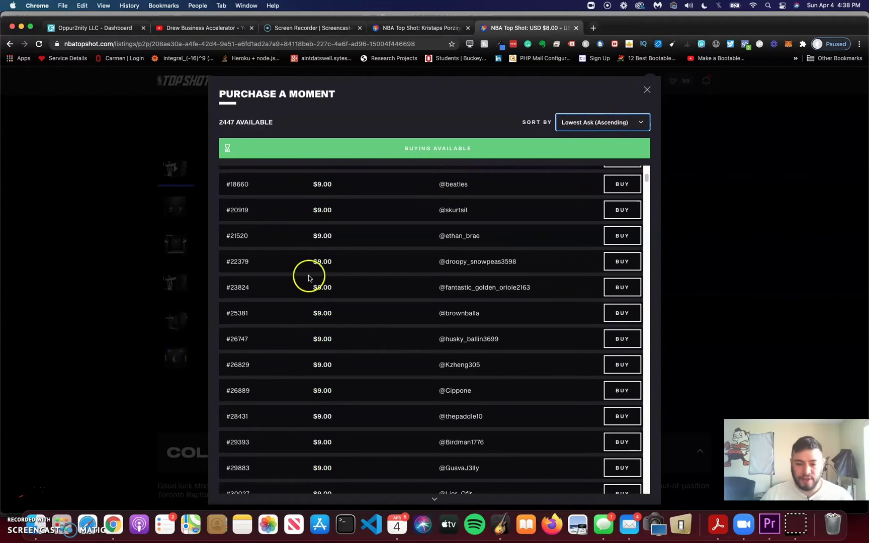
# - Place Porzingis #8157 for sale at 10 USD, with a $0.50 fee and $9.50 payout
pyautogui.click(451, 31)
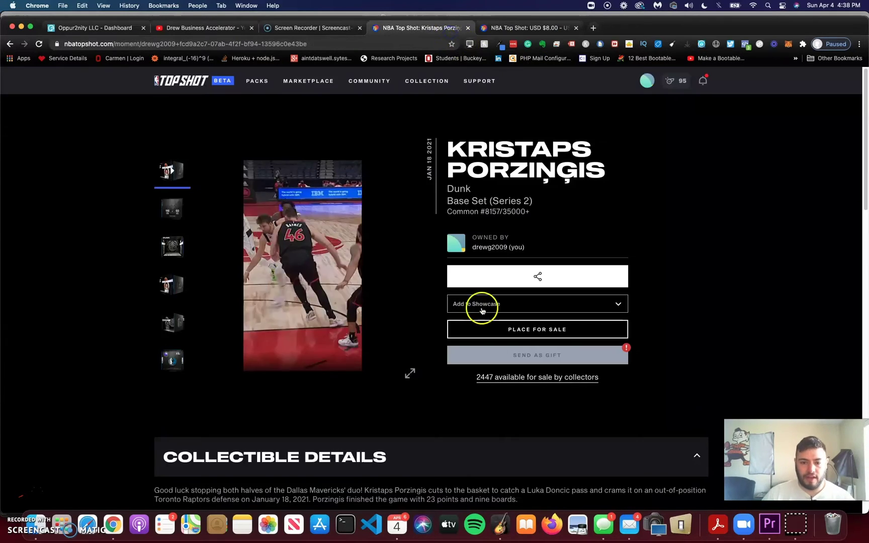
pyautogui.click(516, 331)
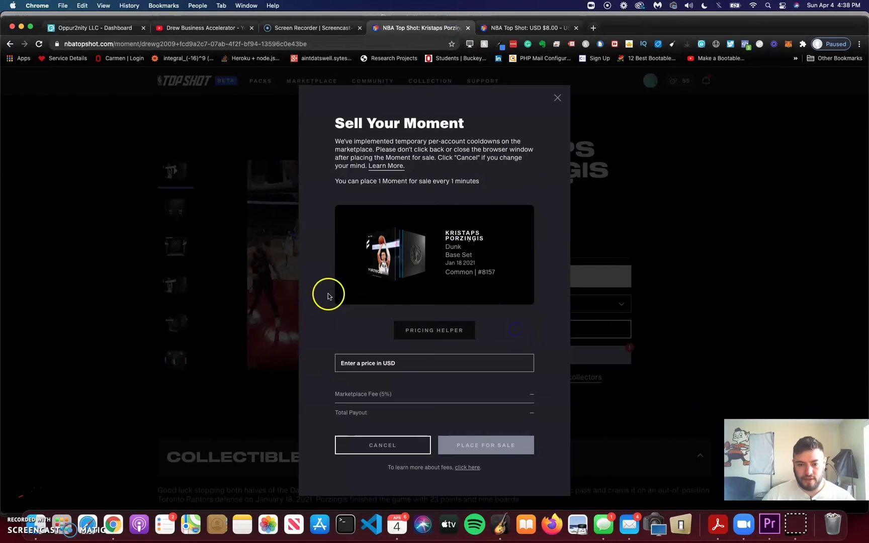
pyautogui.click(397, 362)
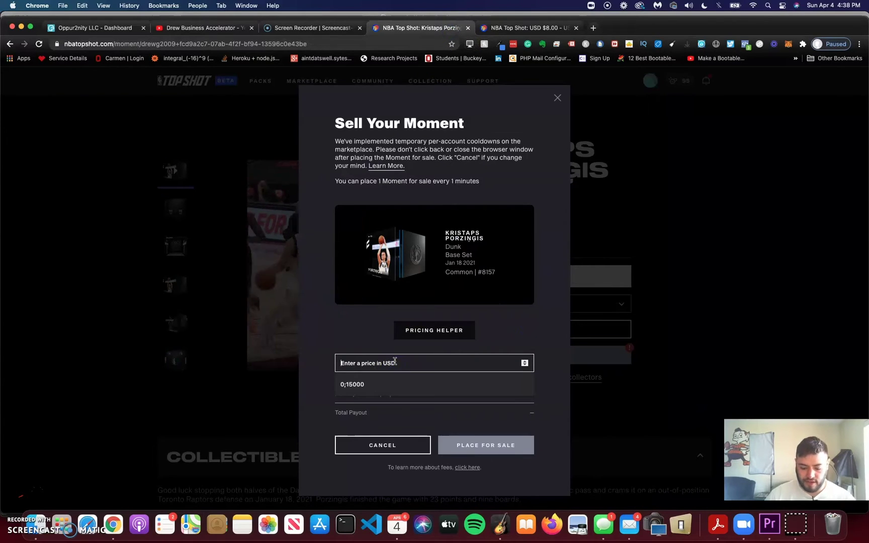
pyautogui.write('10')
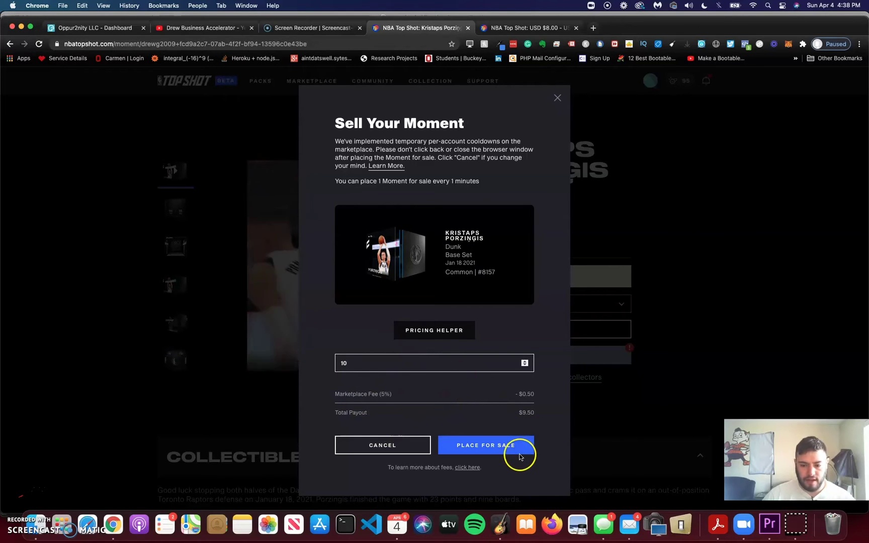
pyautogui.click(484, 445)
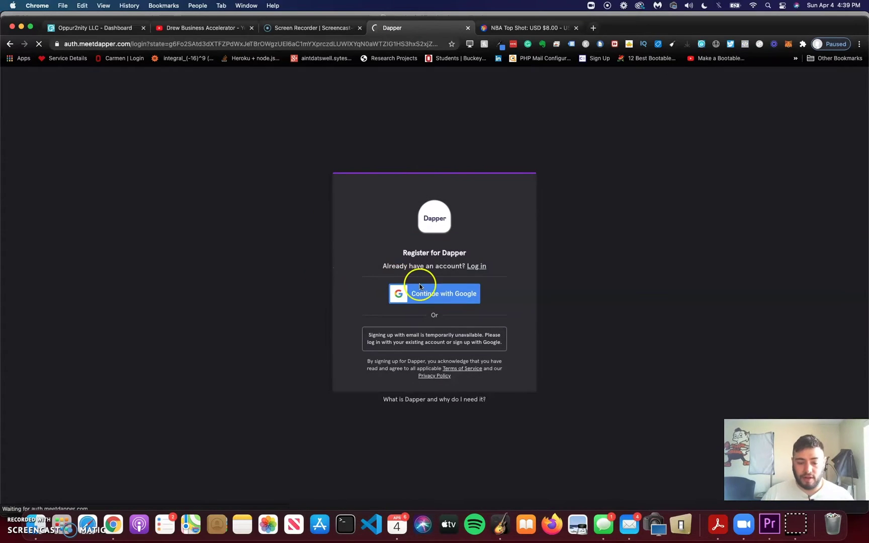
# - Sign in to Dapper with the Google account and submit the SMS verification code
pyautogui.click(425, 294)
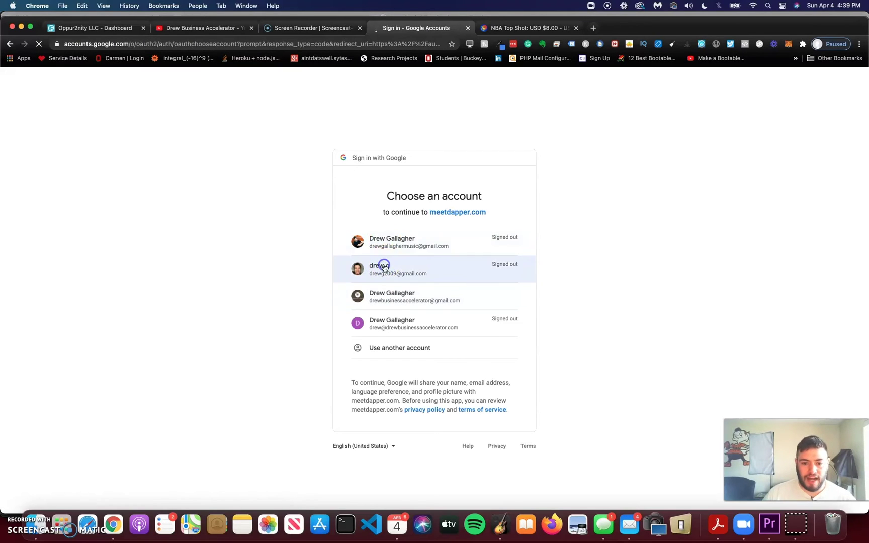
pyautogui.click(389, 265)
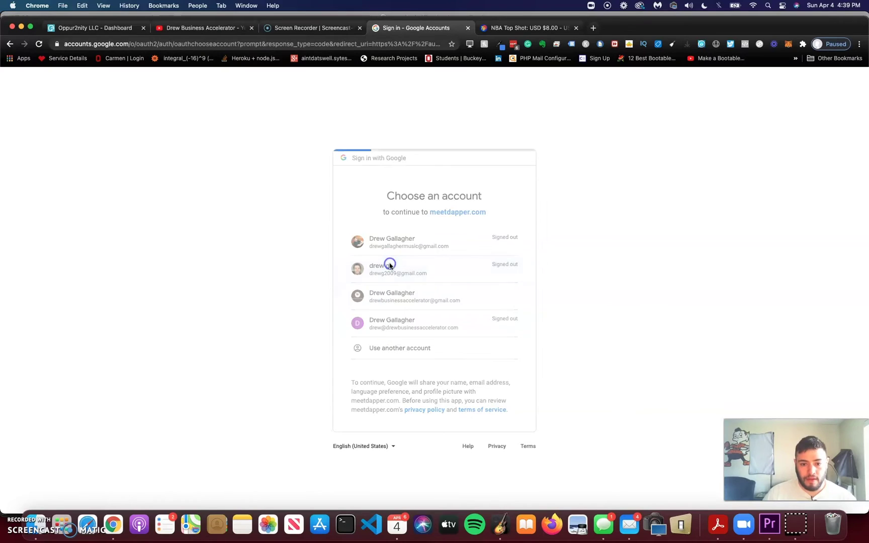
pyautogui.click(488, 335)
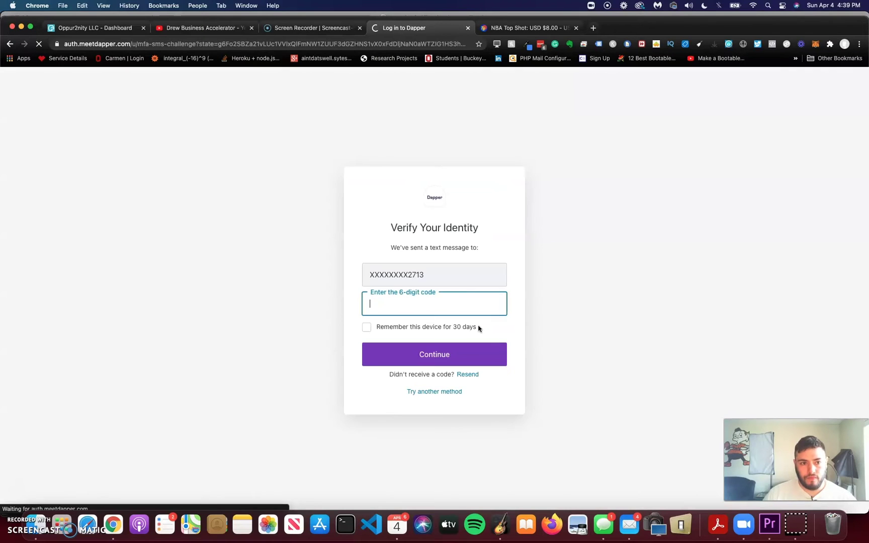
pyautogui.click(472, 327)
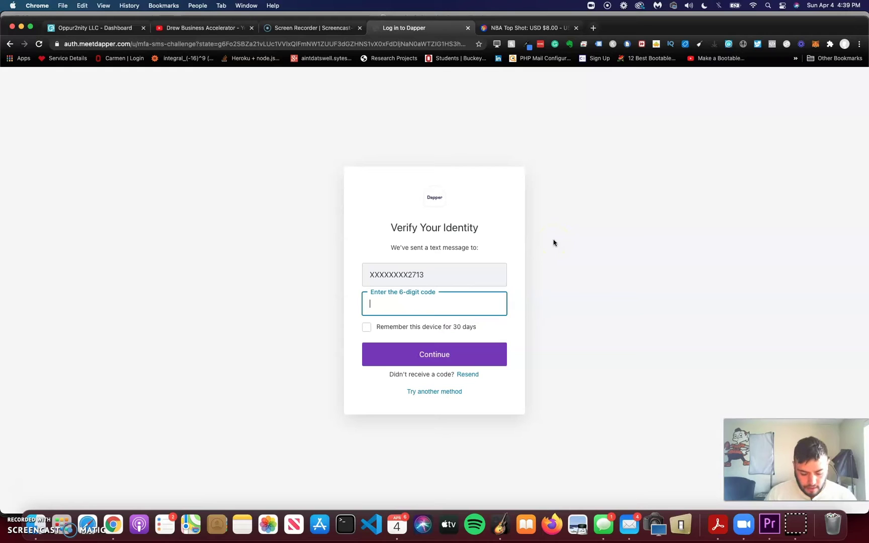
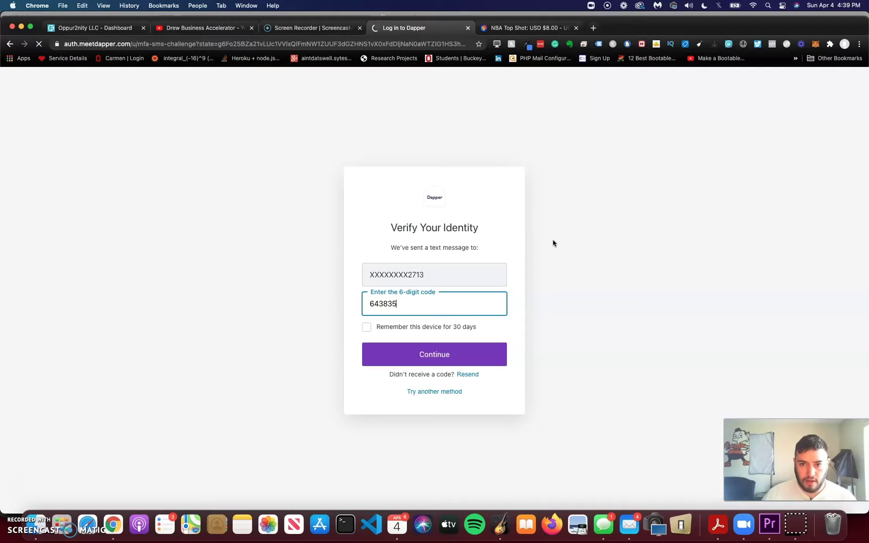
pyautogui.click(548, 249)
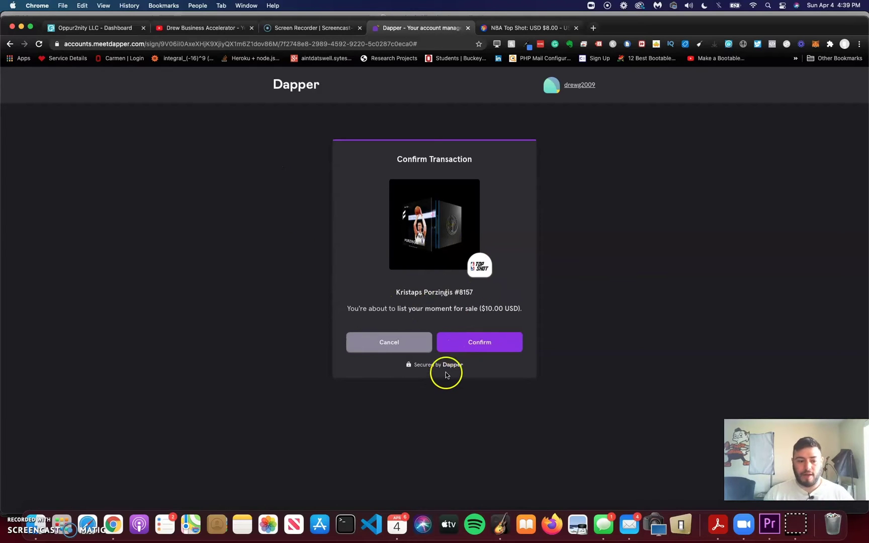
# - Close the Purchase a Moment listings and open My Profile's Moments tab from the avatar menu
pyautogui.click(537, 27)
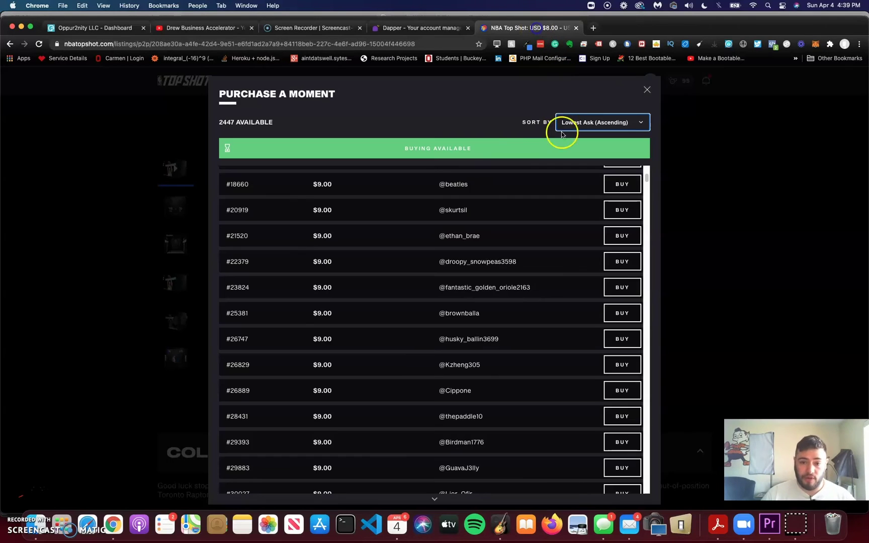
pyautogui.click(690, 150)
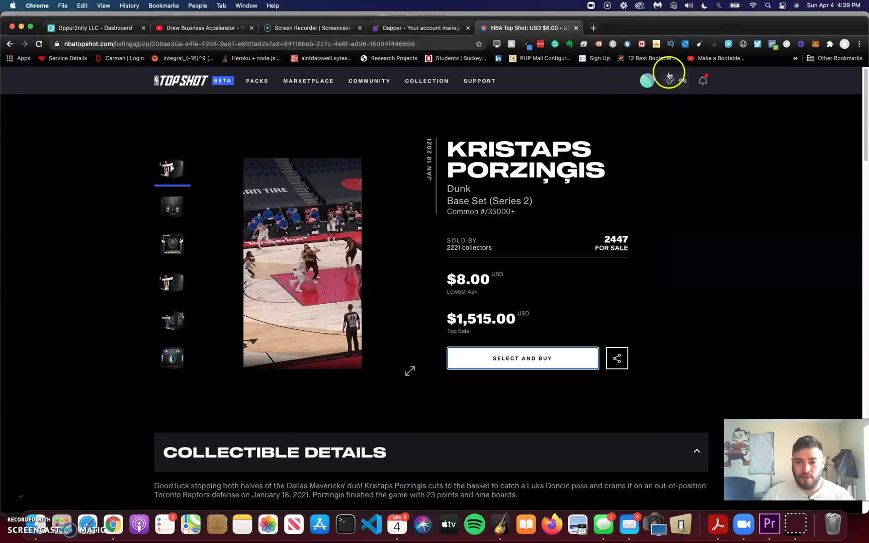
pyautogui.click(659, 90)
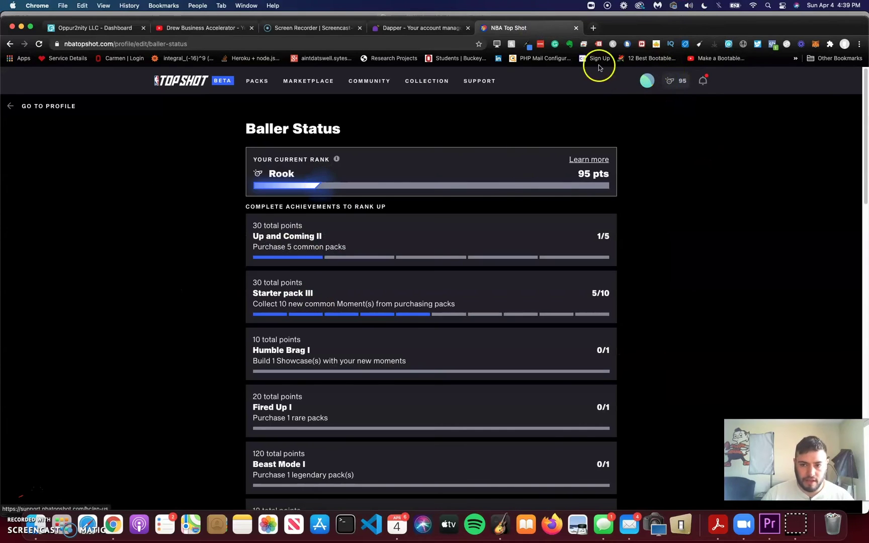
pyautogui.moveTo(653, 92)
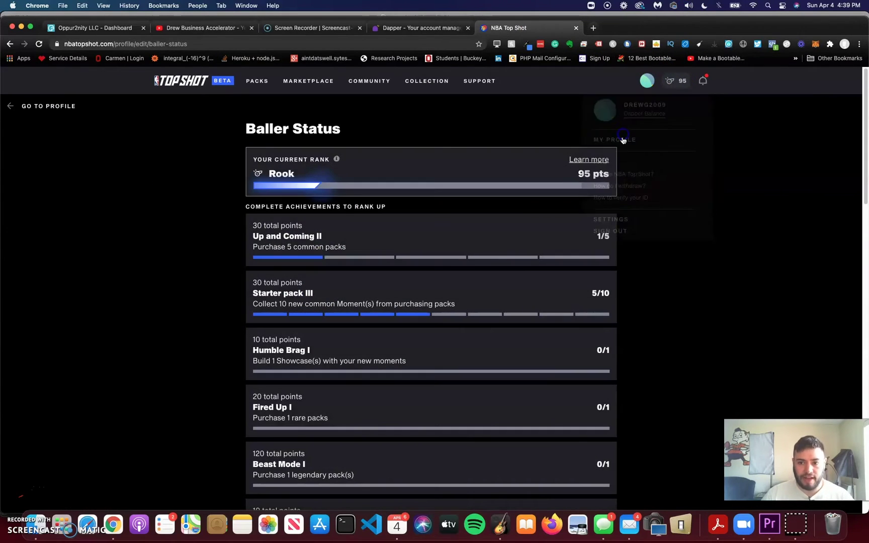
pyautogui.click(636, 109)
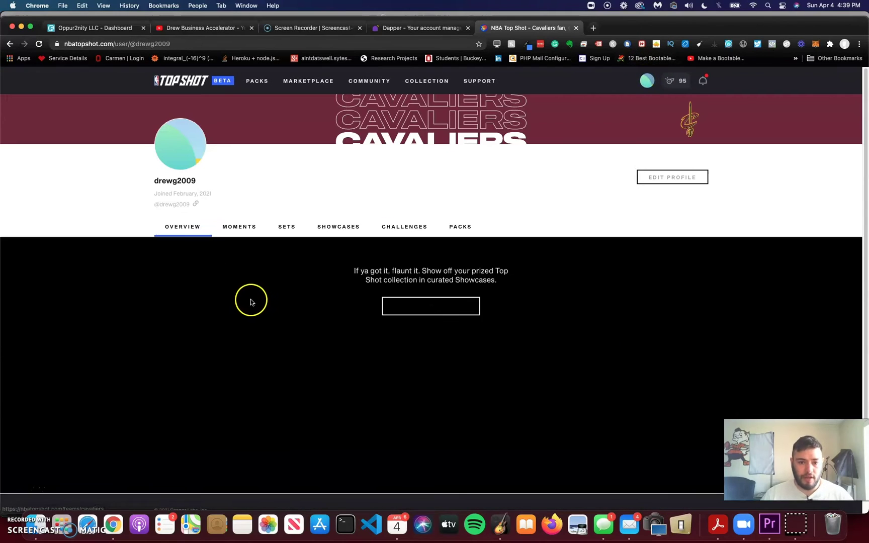
pyautogui.click(246, 242)
pyautogui.scroll(-3, 332, 269)
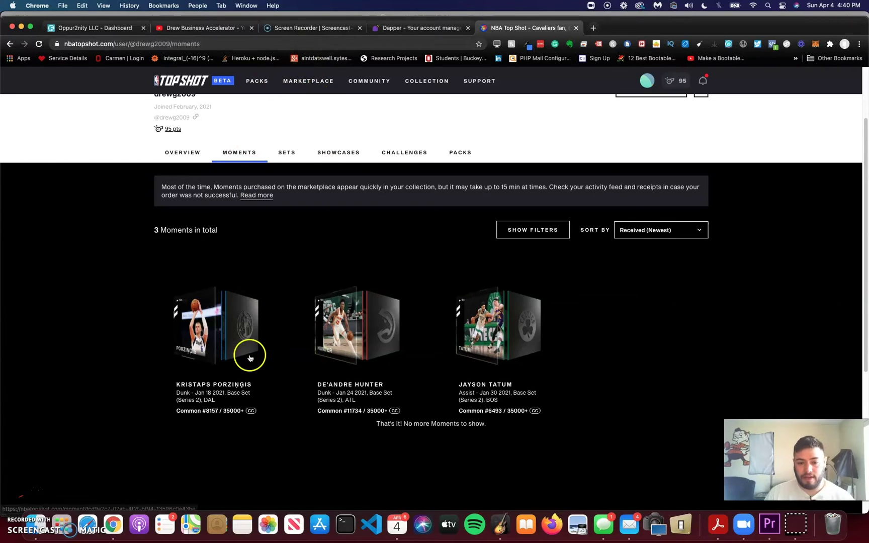
pyautogui.scroll(-3, 270, 286)
pyautogui.scroll(3, 271, 286)
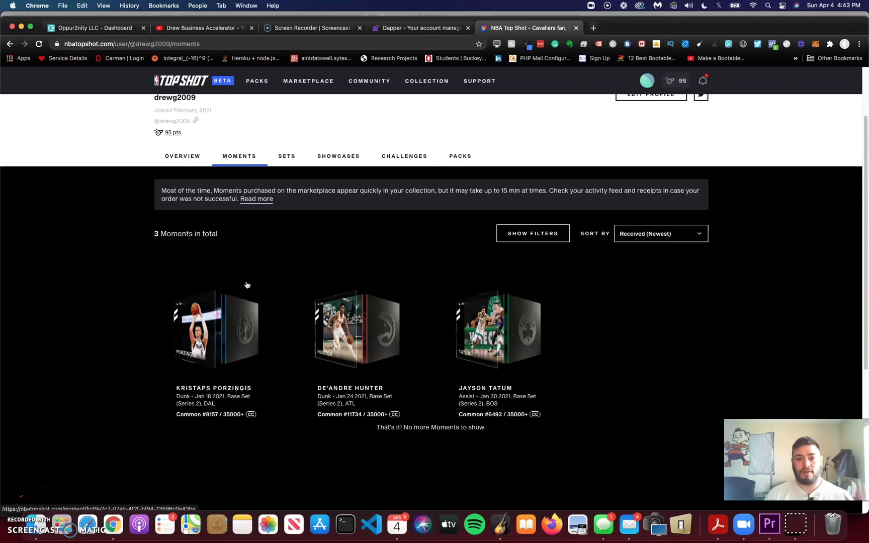
pyautogui.click(12, 495)
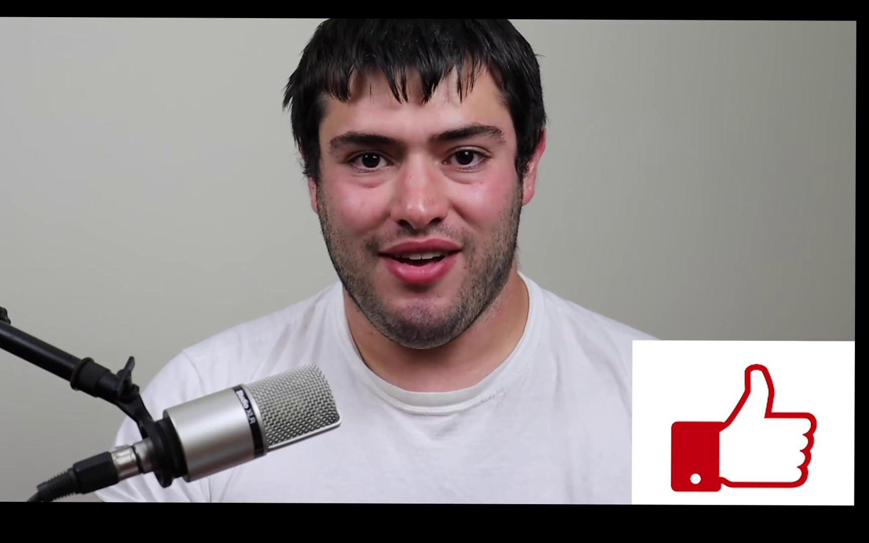